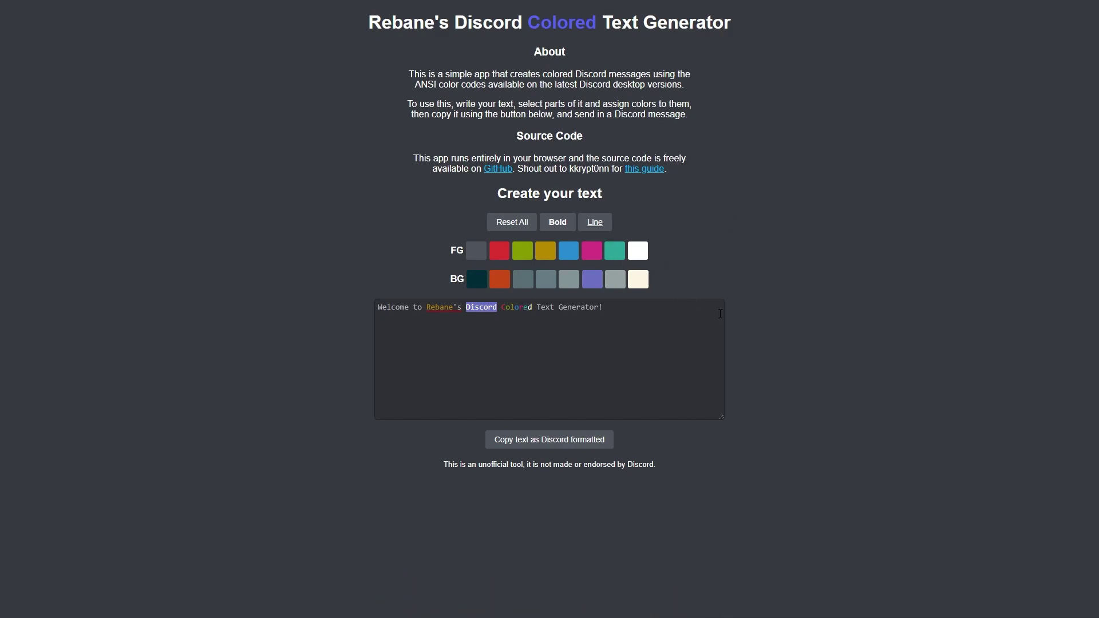
# Replace the sample text in the generator with "This is a COLOURED Text Message.".
pyautogui.moveTo(720, 314); pyautogui.dragTo(377, 309)
pyautogui.press('BackSpace')
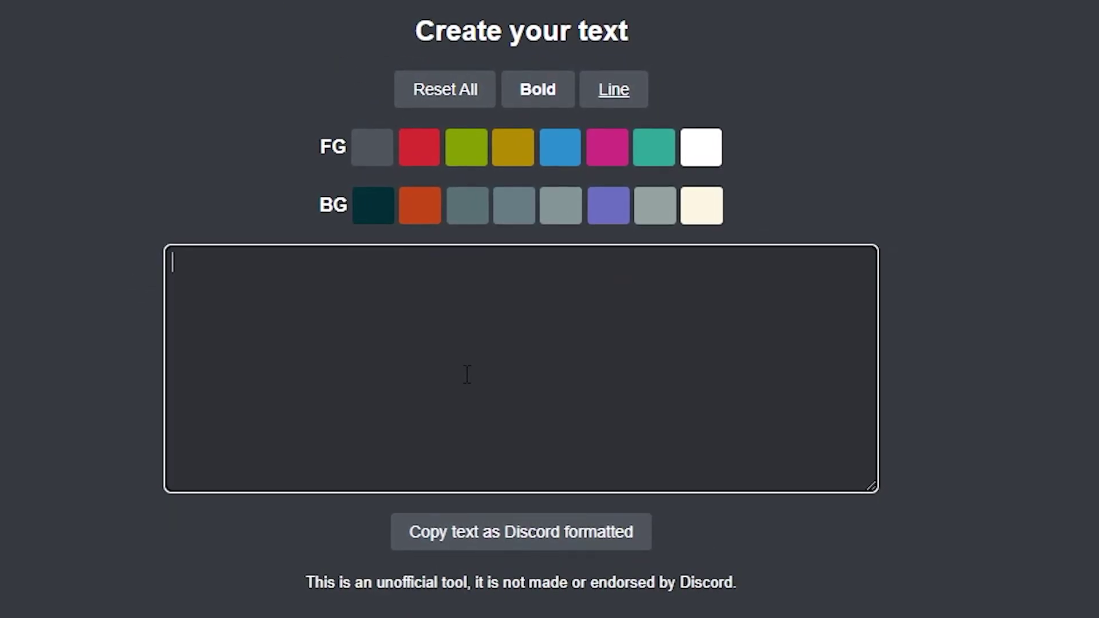
pyautogui.write('This is a COLOURED Text ')
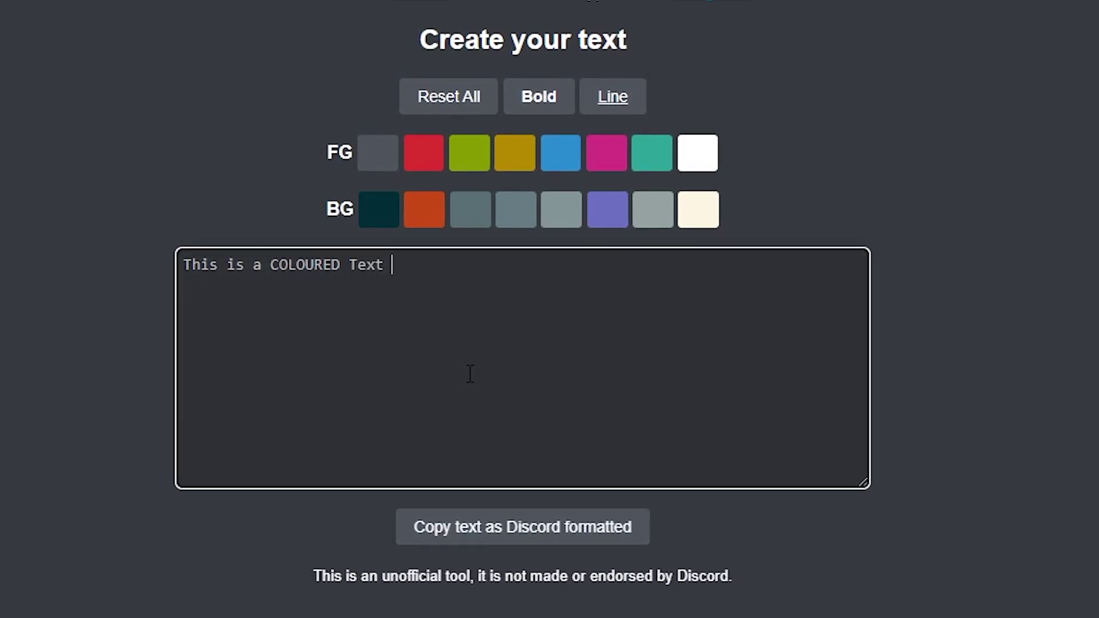
pyautogui.write('Message.')
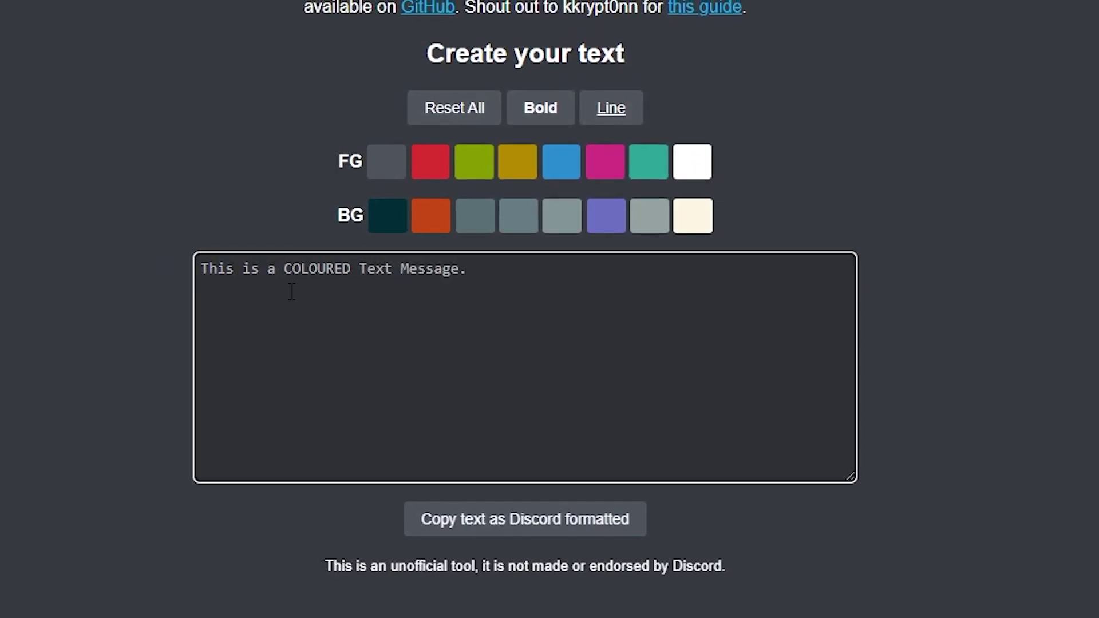
# Colour the letters "CO" of "COLOURED" red and the rest of the word gold.
pyautogui.moveTo(284, 269); pyautogui.dragTo(332, 274)
pyautogui.click(436, 187)
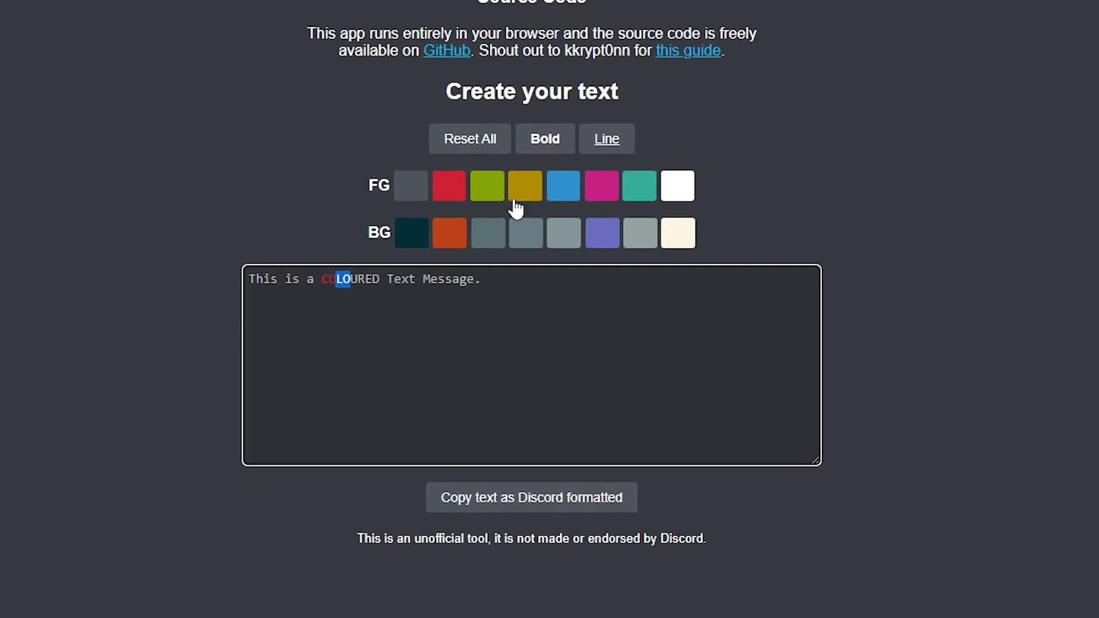
pyautogui.click(522, 189)
pyautogui.click(396, 278)
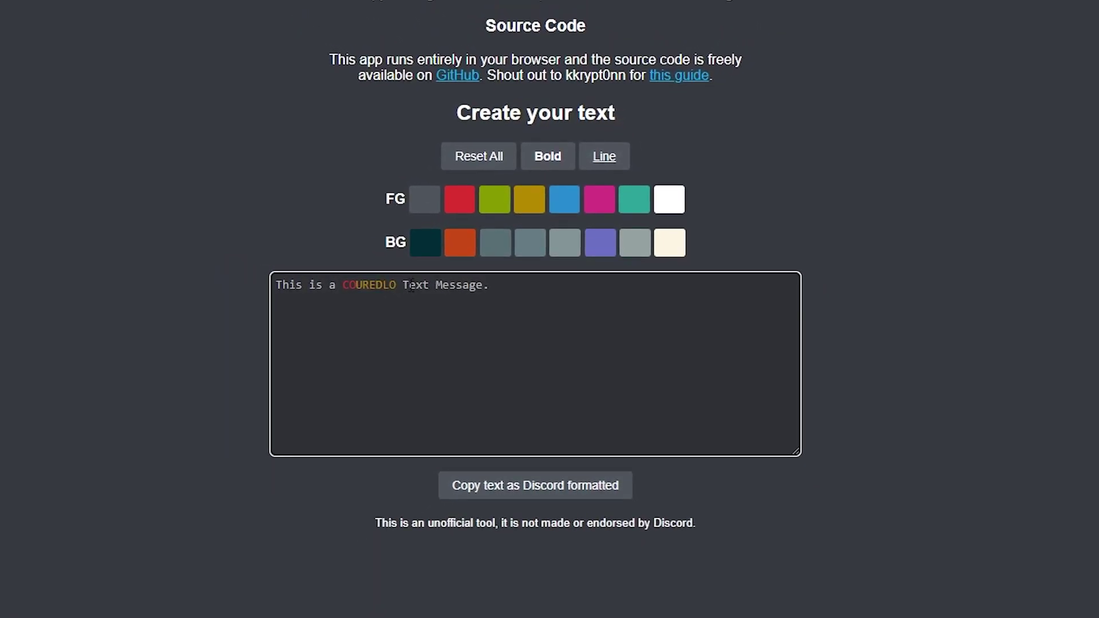
# Colour the word "Text" white and the word "is" blue.
pyautogui.doubleClick(411, 285)
pyautogui.click(669, 200)
pyautogui.doubleClick(315, 284)
pyautogui.click(565, 199)
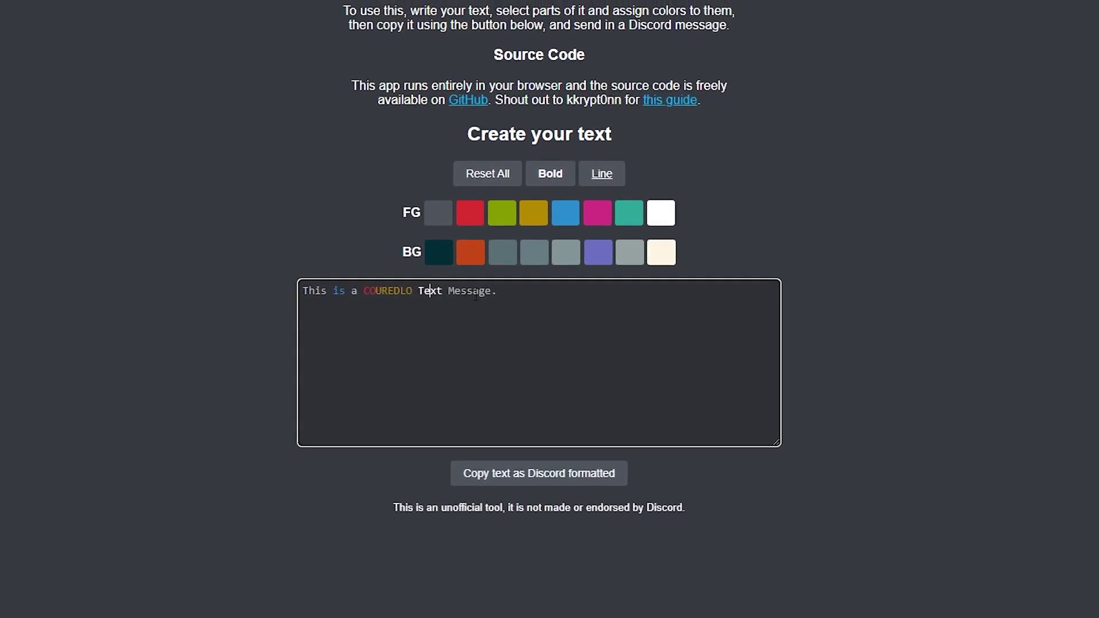
# Give "Message." a purple background and make the word "Text" bold and underlined.
pyautogui.moveTo(448, 291); pyautogui.dragTo(497, 291)
pyautogui.click(598, 251)
pyautogui.doubleClick(435, 290)
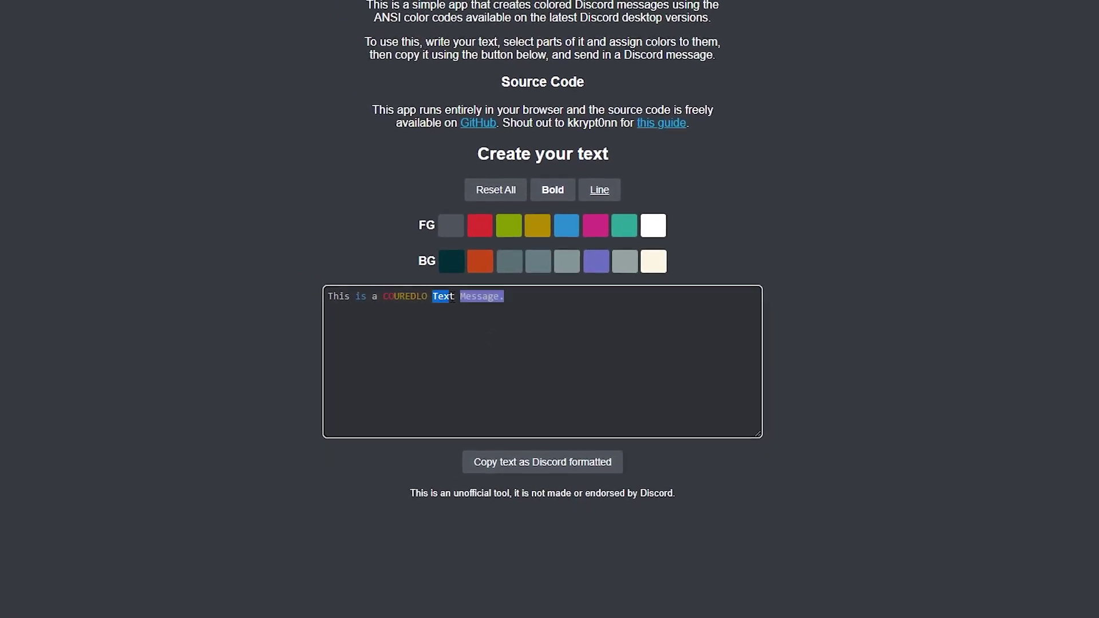
pyautogui.click(552, 190)
pyautogui.moveTo(504, 297); pyautogui.dragTo(391, 307)
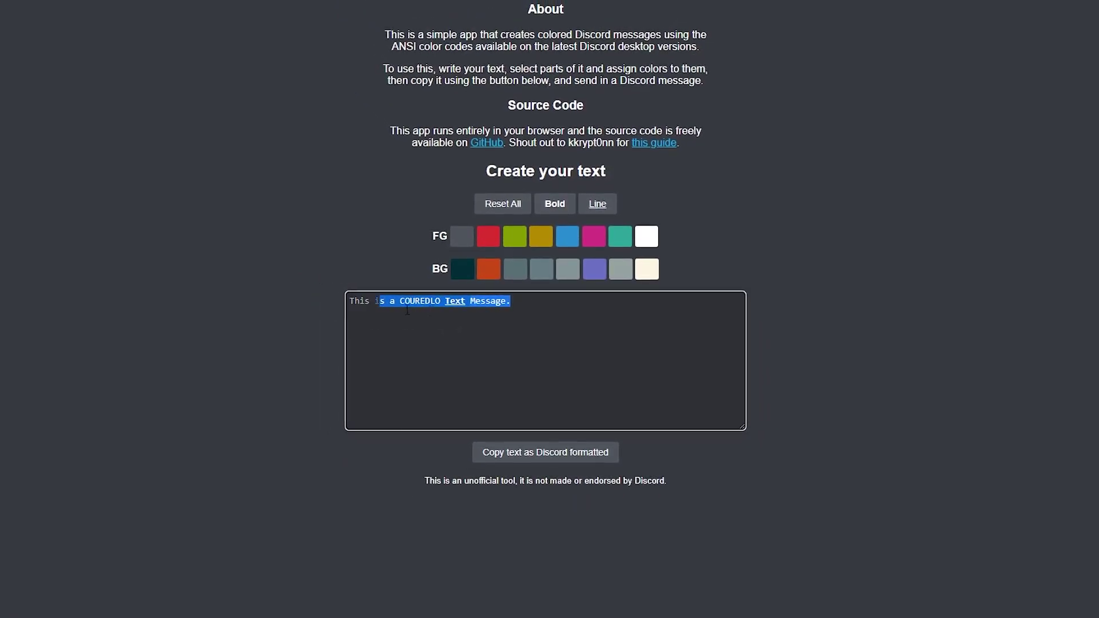
pyautogui.click(407, 309)
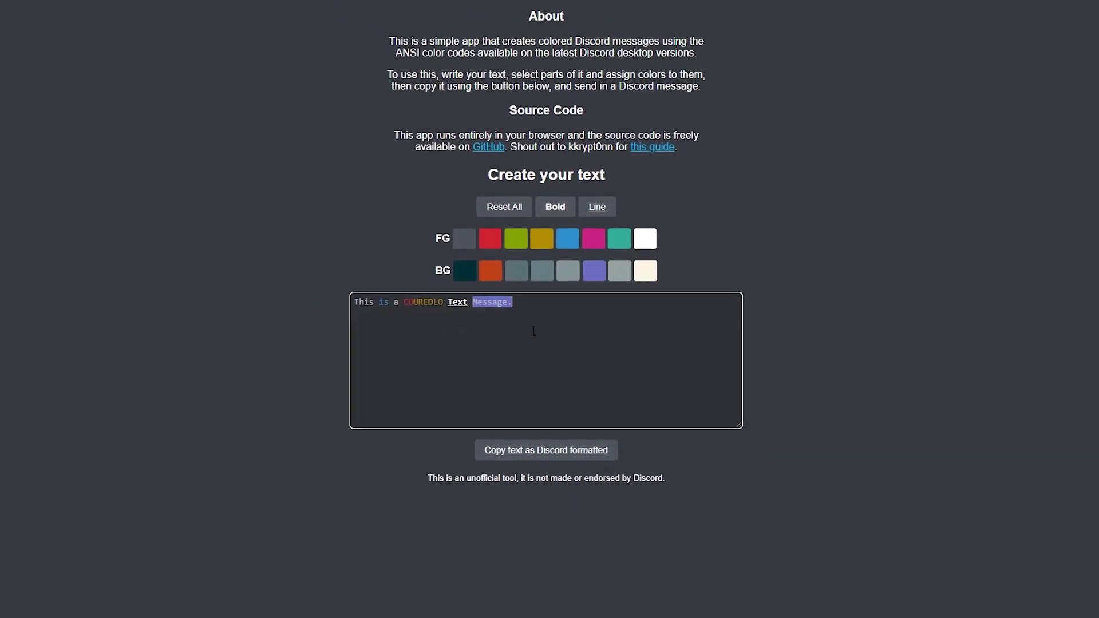
# Copy the text as Discord formatted, switch to Discord and send it in the #general channel.
pyautogui.click(538, 447)
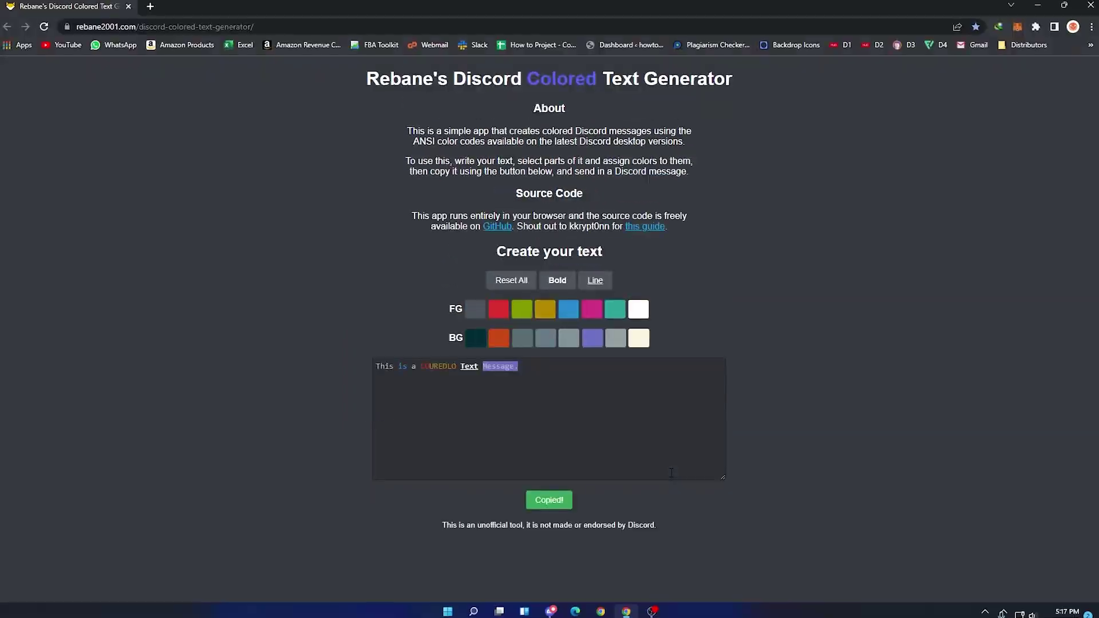
pyautogui.click(551, 611)
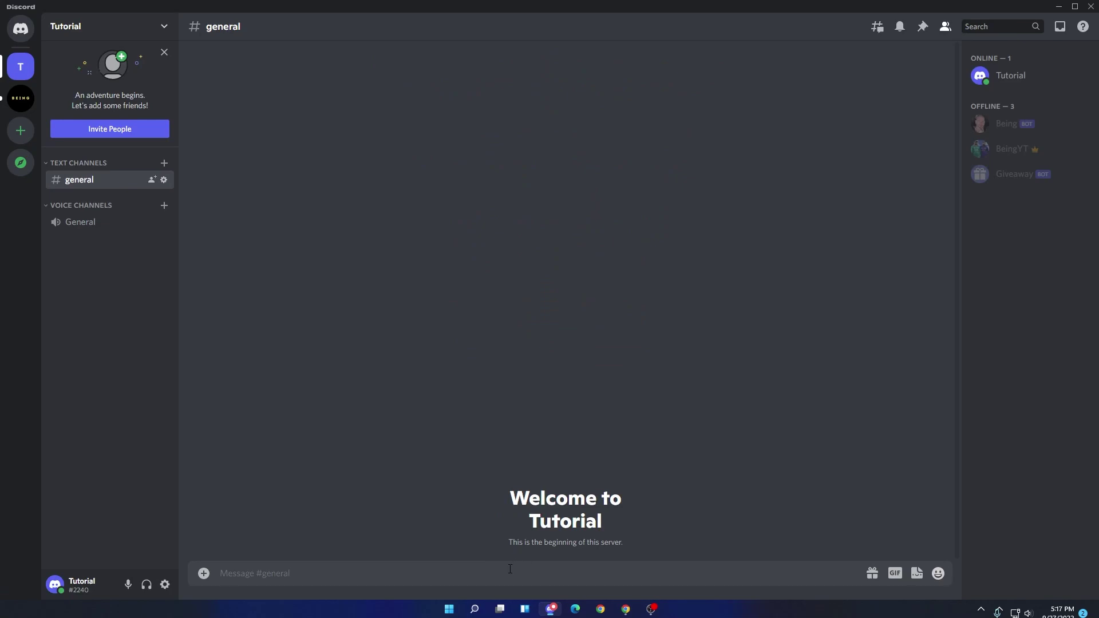
pyautogui.hotkey('ctrl', 'v')
pyautogui.press('Return')
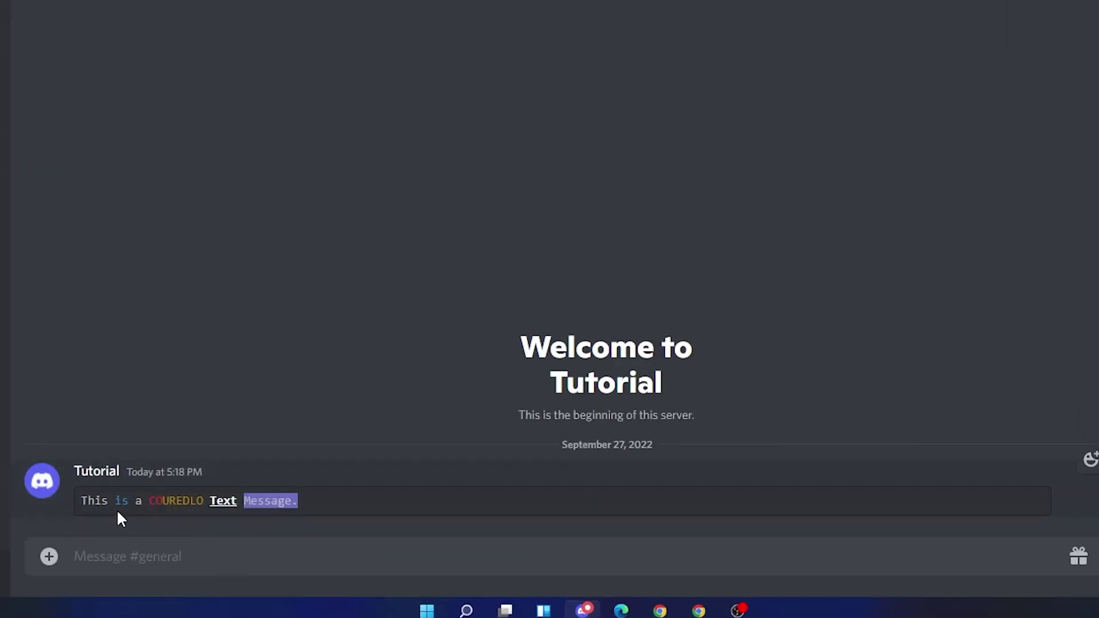
pyautogui.moveTo(156, 502); pyautogui.dragTo(314, 512)
pyautogui.click(324, 501)
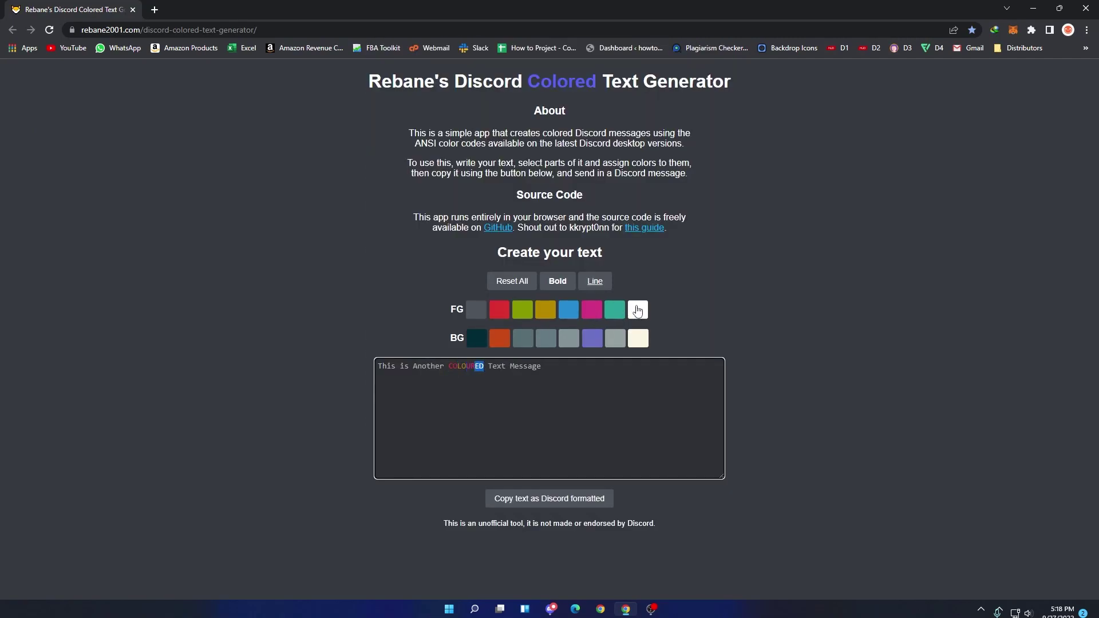
# Copy the coloured "This is Another COLOURED Text Message" text as Discord formatted.
pyautogui.click(549, 500)
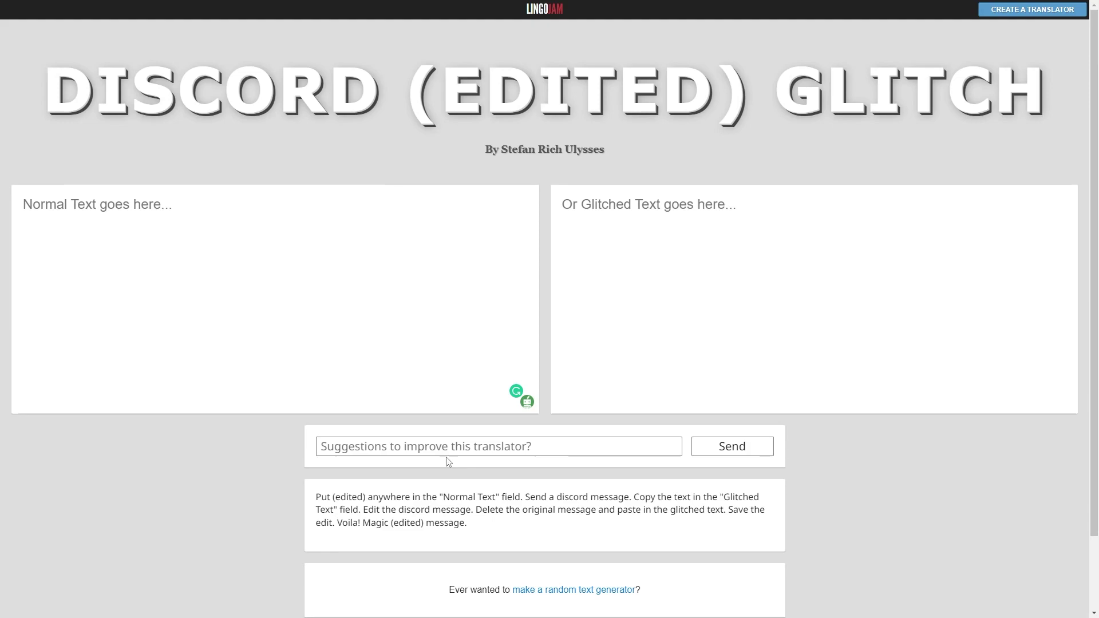
# Enter "This message is (edited) by me" as the normal text of the Discord (edited) Glitch translator.
pyautogui.click(266, 222)
pyautogui.write('This messa')
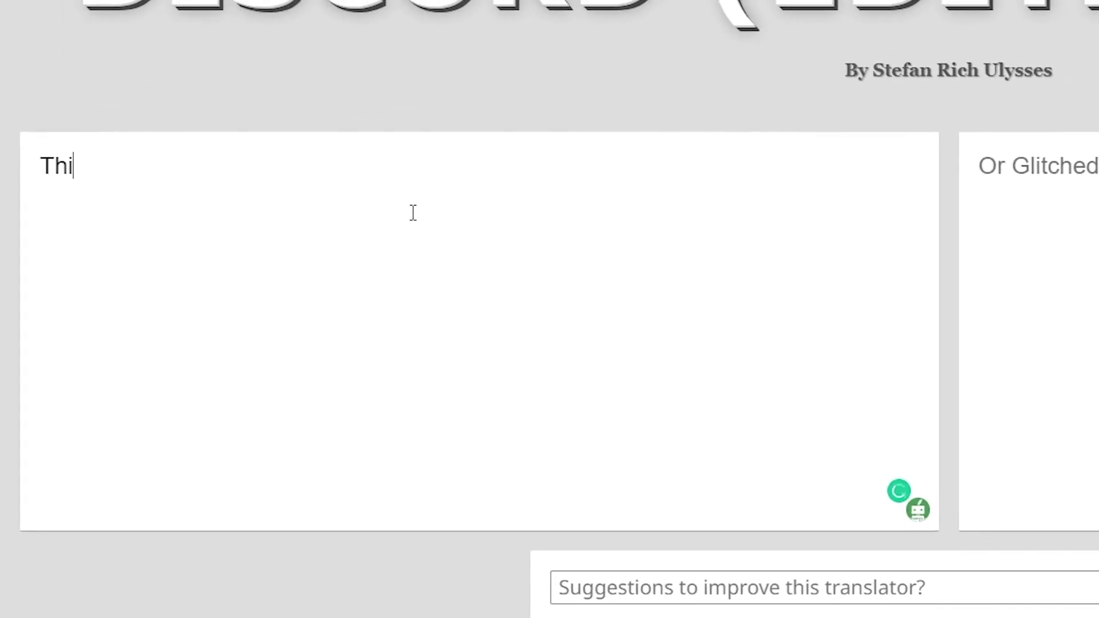
pyautogui.write('ge is ')
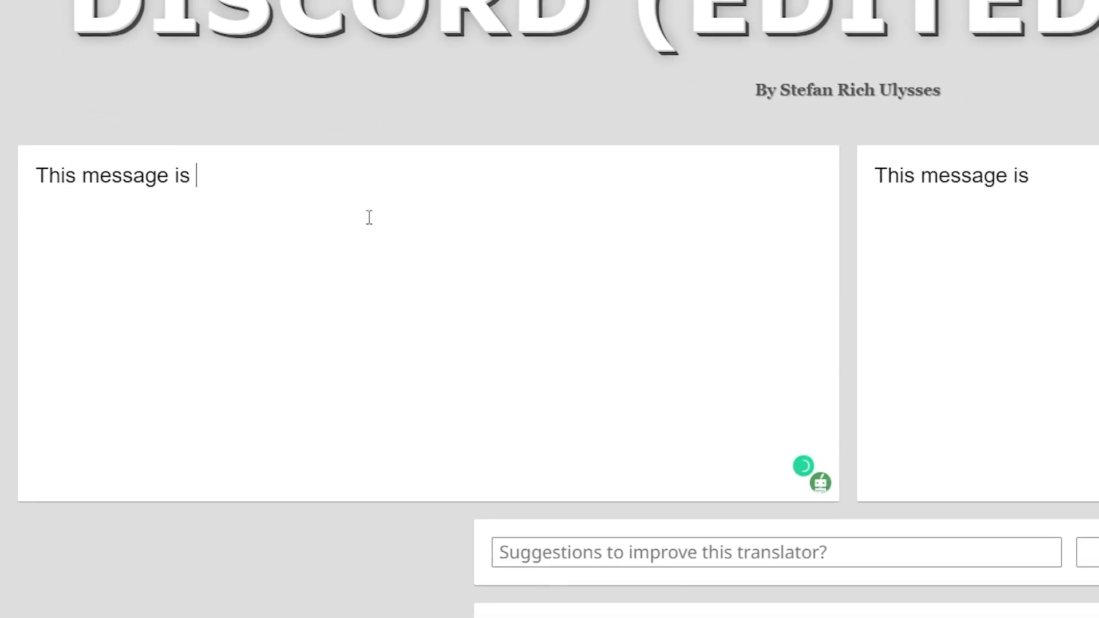
pyautogui.write('(edited')
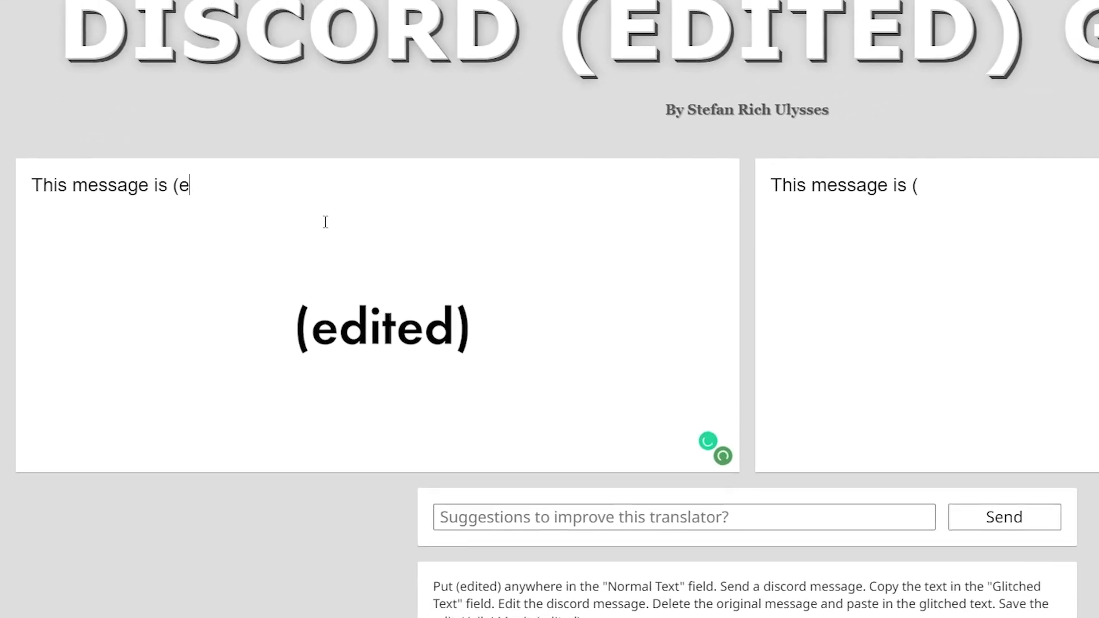
pyautogui.write(') b')
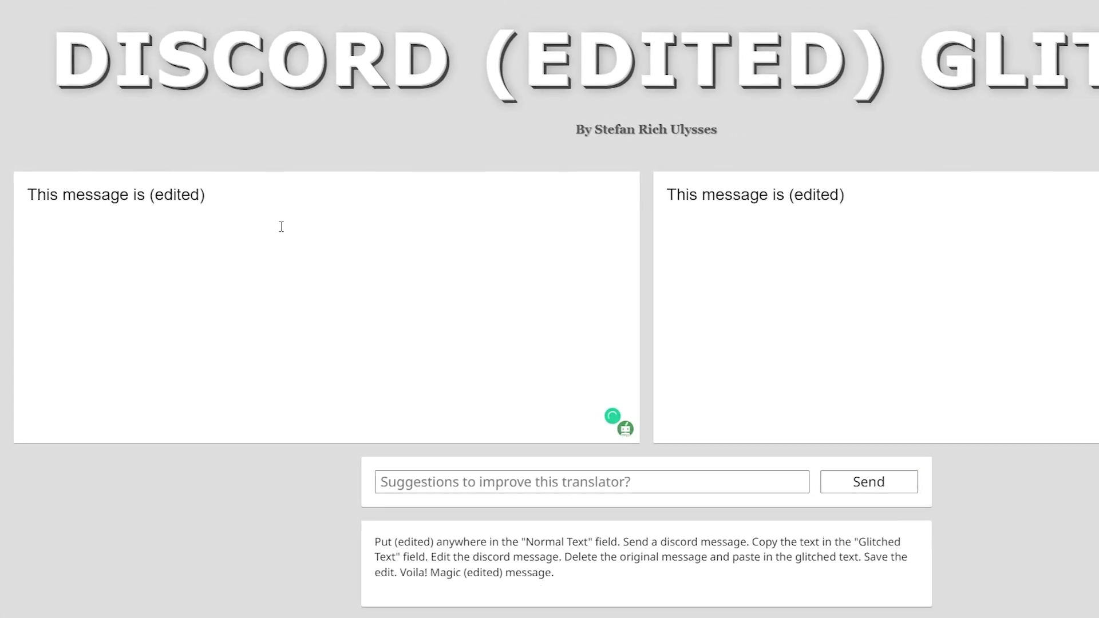
pyautogui.write('y me')
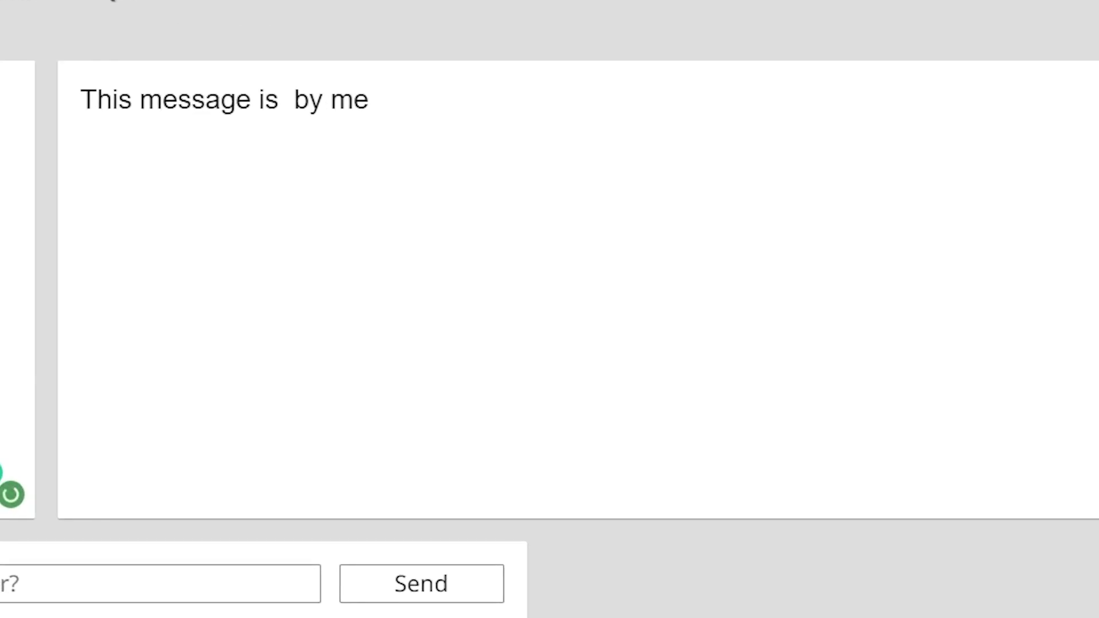
# Copy the whole glitched text, switch to Discord and send it in the #general channel.
pyautogui.moveTo(382, 100); pyautogui.dragTo(48, 108)
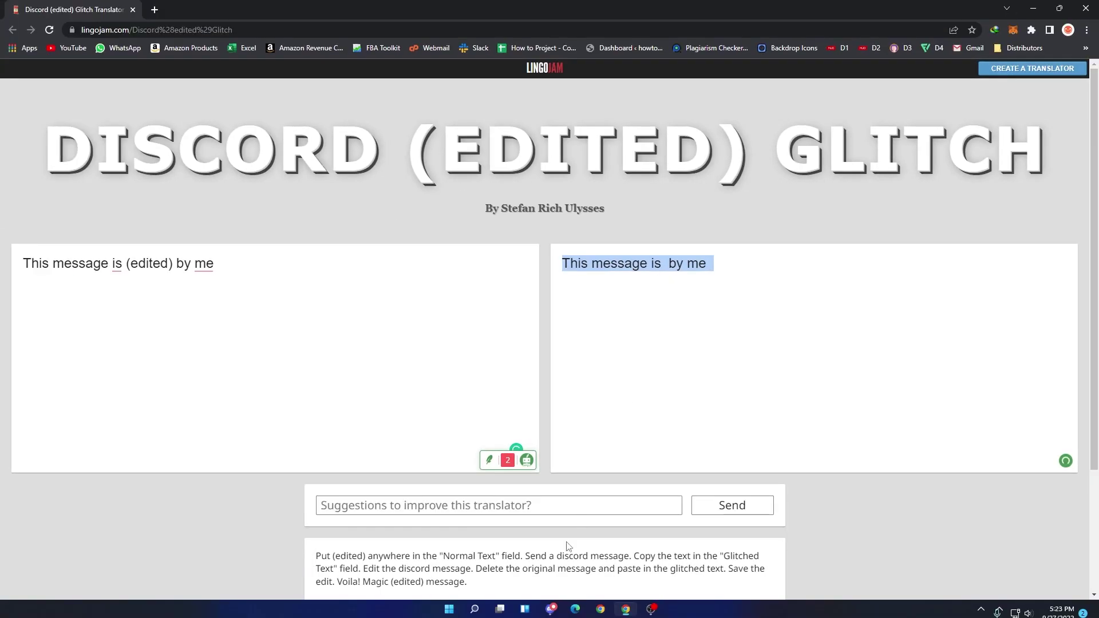
pyautogui.click(550, 609)
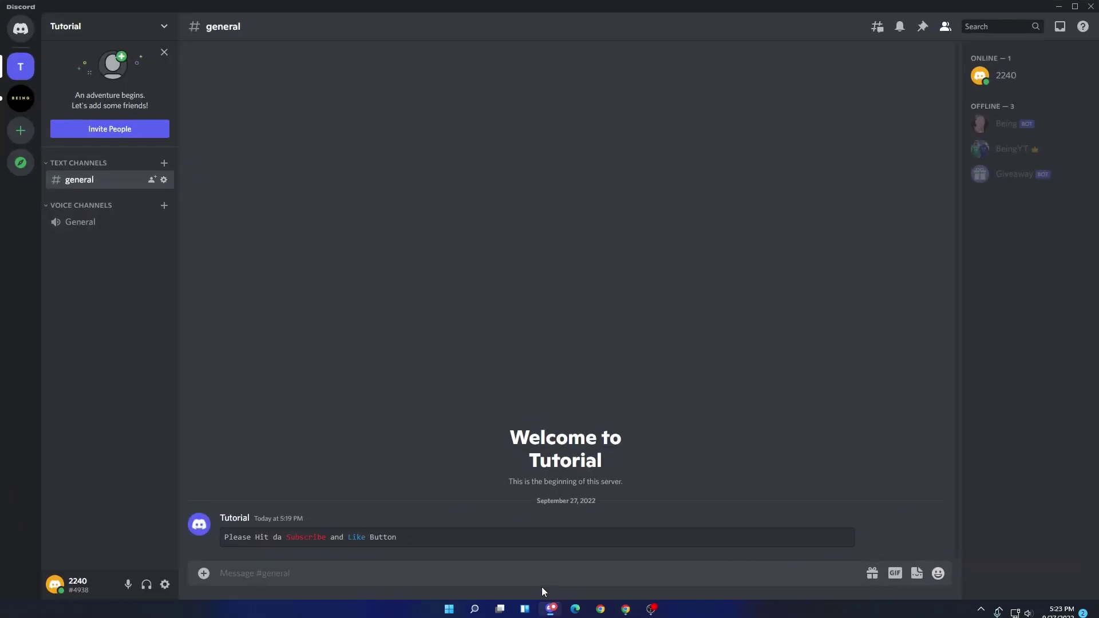
pyautogui.press('Return')
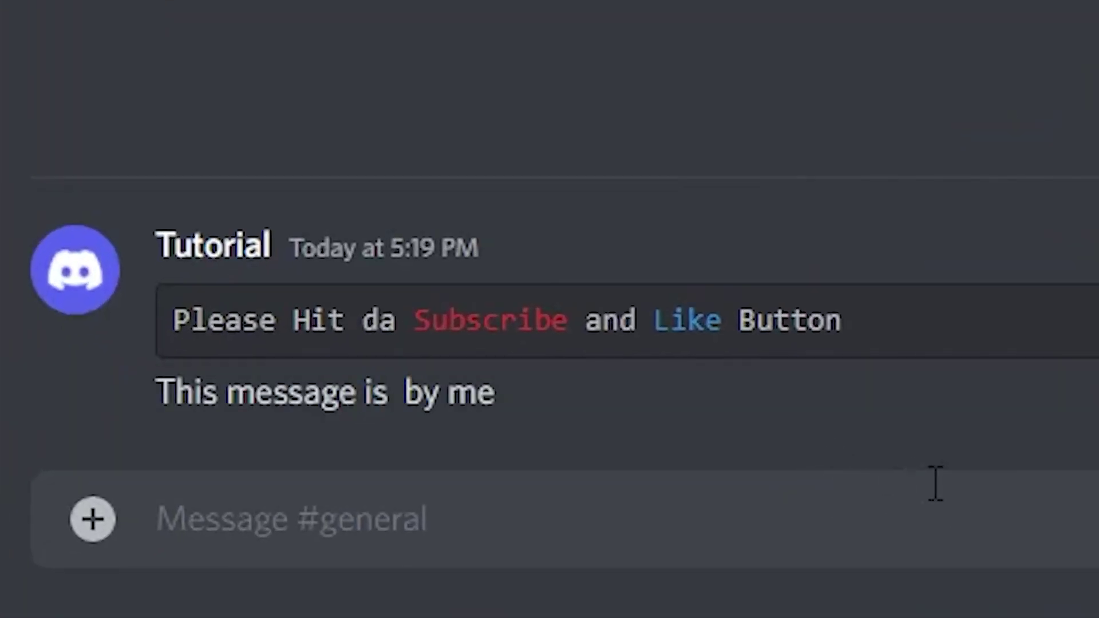
# Edit the sent message by adding a "." before "by me", save it, and reopen and save the edit once more.
pyautogui.press('Up')
pyautogui.write('.')
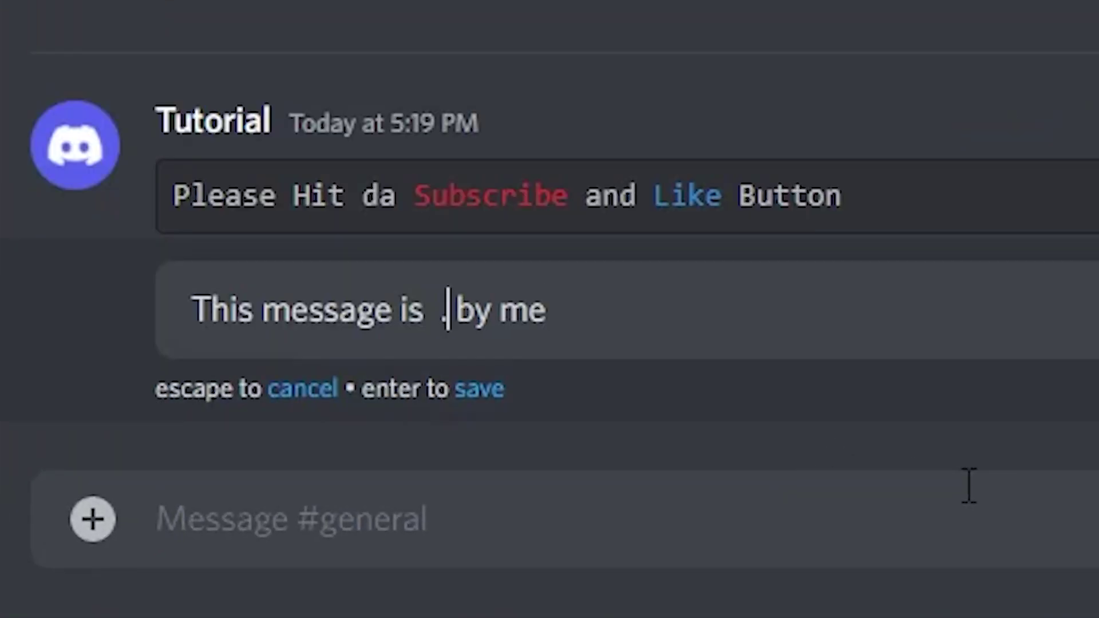
pyautogui.press('Return')
pyautogui.press('Up')
pyautogui.press('Return')
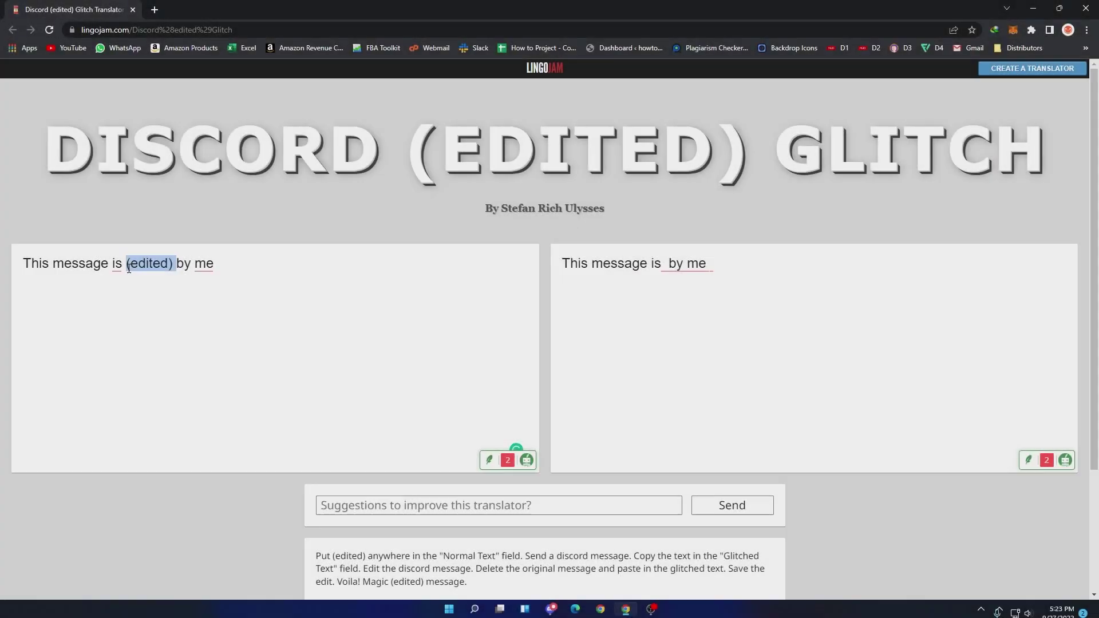
# Move "(edited)" to just after "This" in the translator's normal text and copy the resulting glitched text.
pyautogui.press('BackSpace')
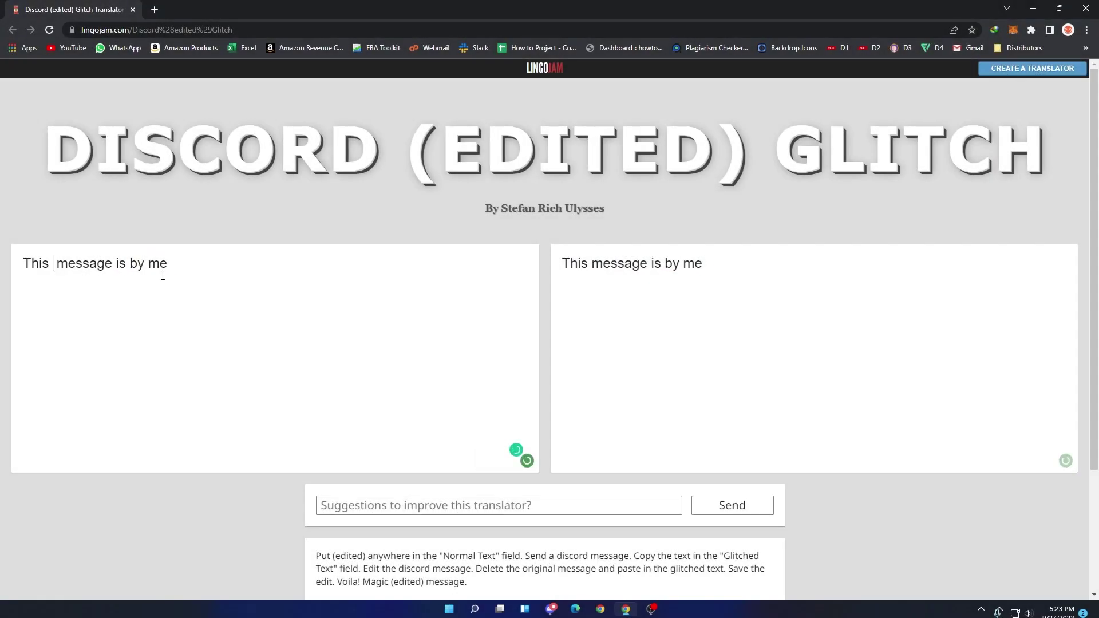
pyautogui.write('(')
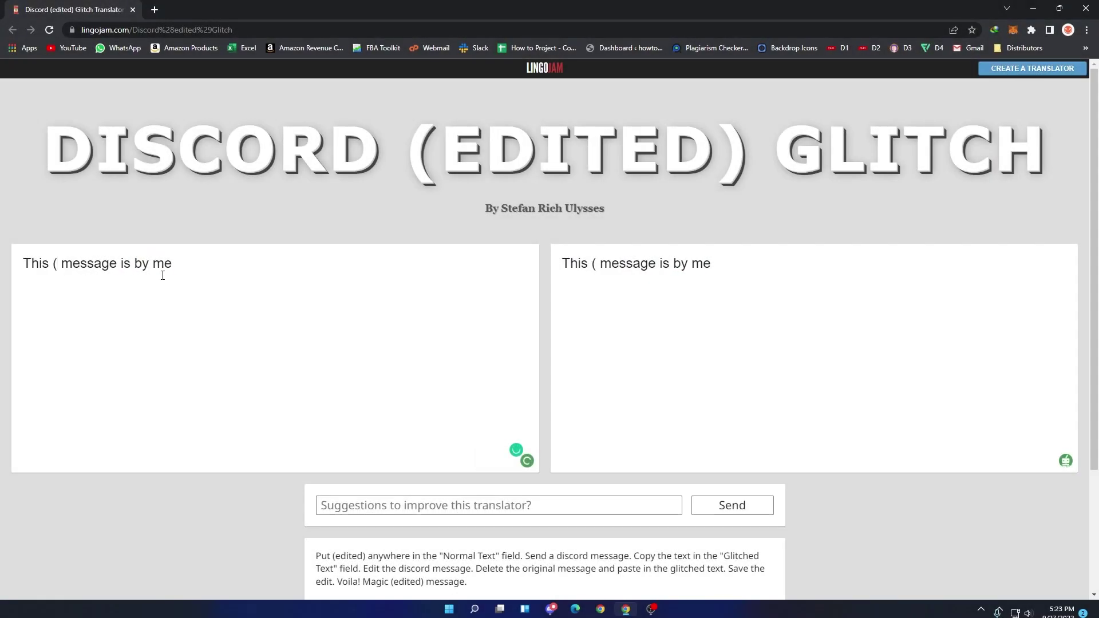
pyautogui.write('edited)')
pyautogui.moveTo(721, 264); pyautogui.dragTo(553, 263)
pyautogui.hotkey('ctrl', 'c')
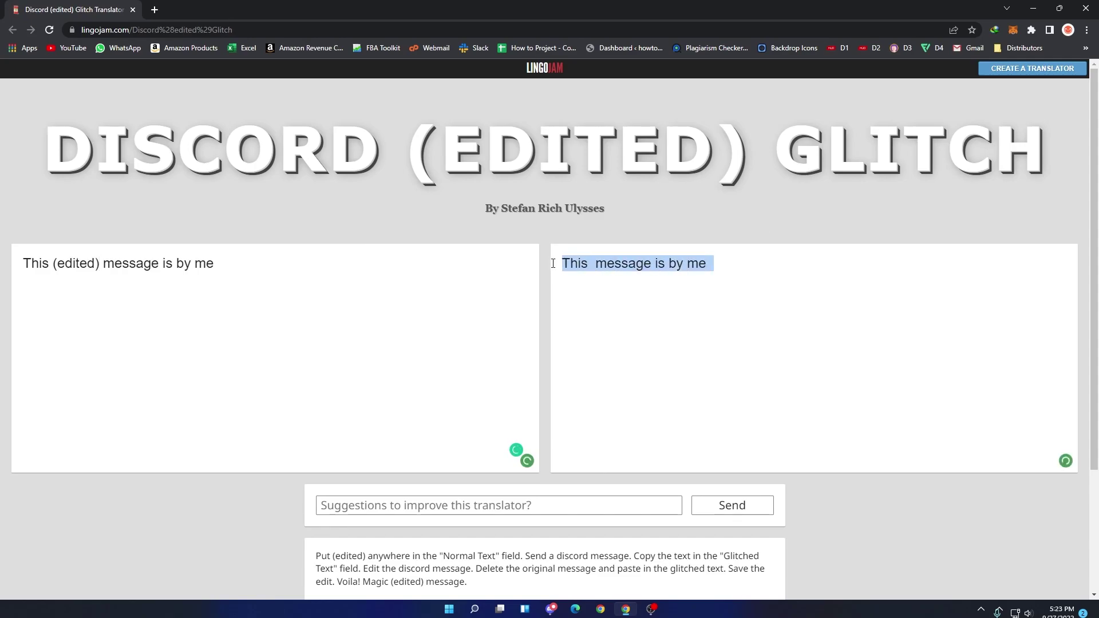
# Switch to Discord, send the glitched text, and edit the message by replacing its content with the same copied text.
pyautogui.click(551, 609)
pyautogui.press('Return')
pyautogui.press('Up')
pyautogui.hotkey('ctrl', 'a')
pyautogui.hotkey('ctrl', 'v')
pyautogui.press('Return')
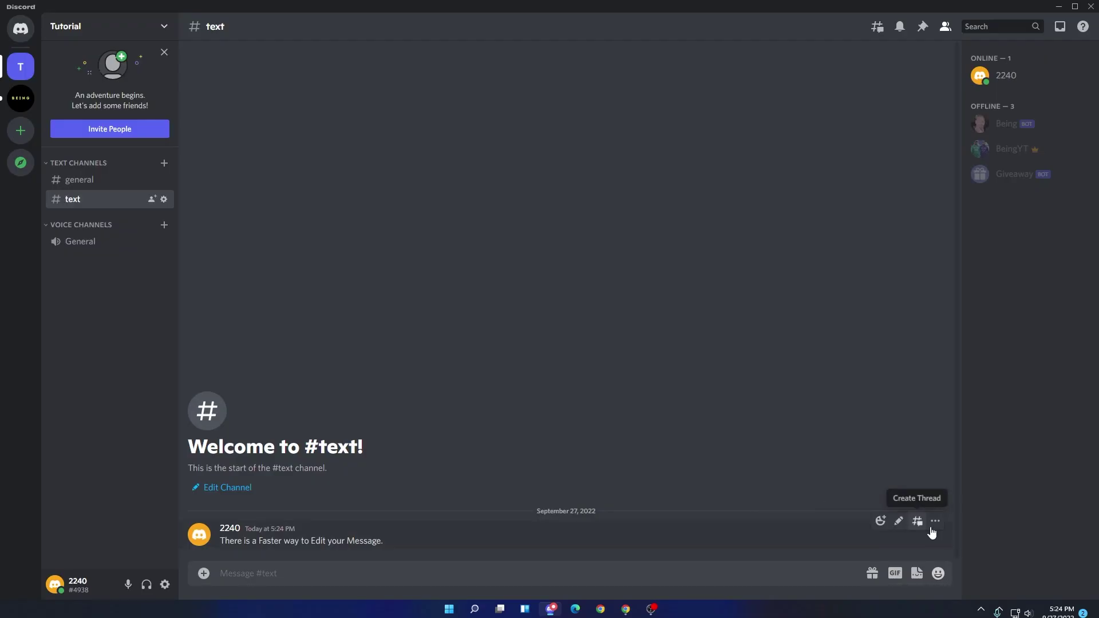
# Open the message in the #text channel for editing and close the edit without changes.
pyautogui.click(932, 519)
pyautogui.click(847, 442)
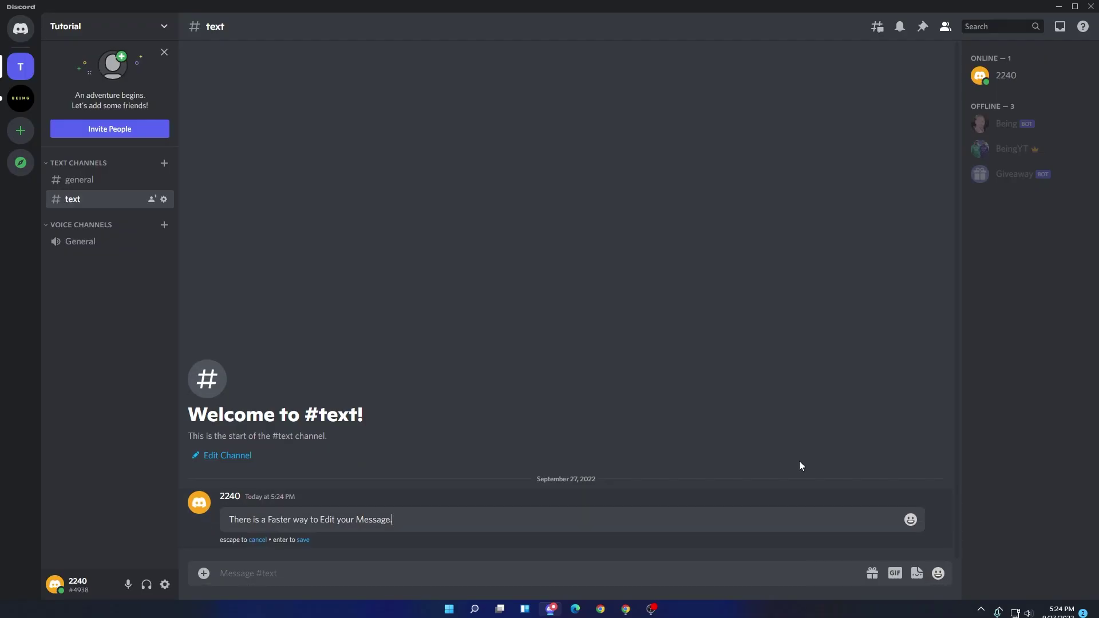
pyautogui.press('Return')
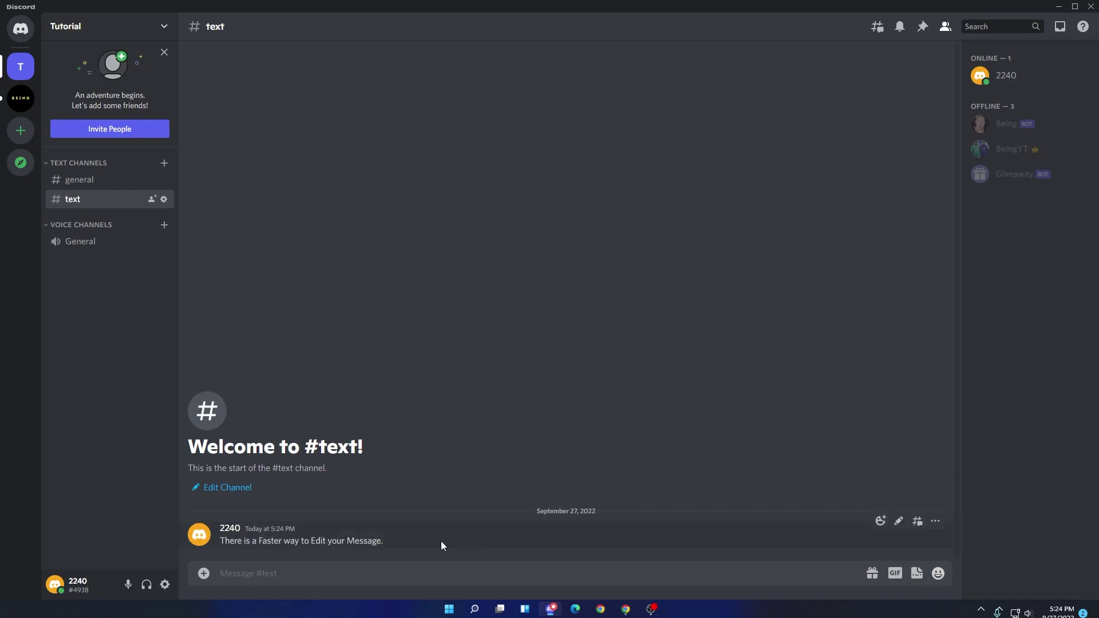
# Edit the message in #text to end with "And it is." and save it.
pyautogui.press('Up')
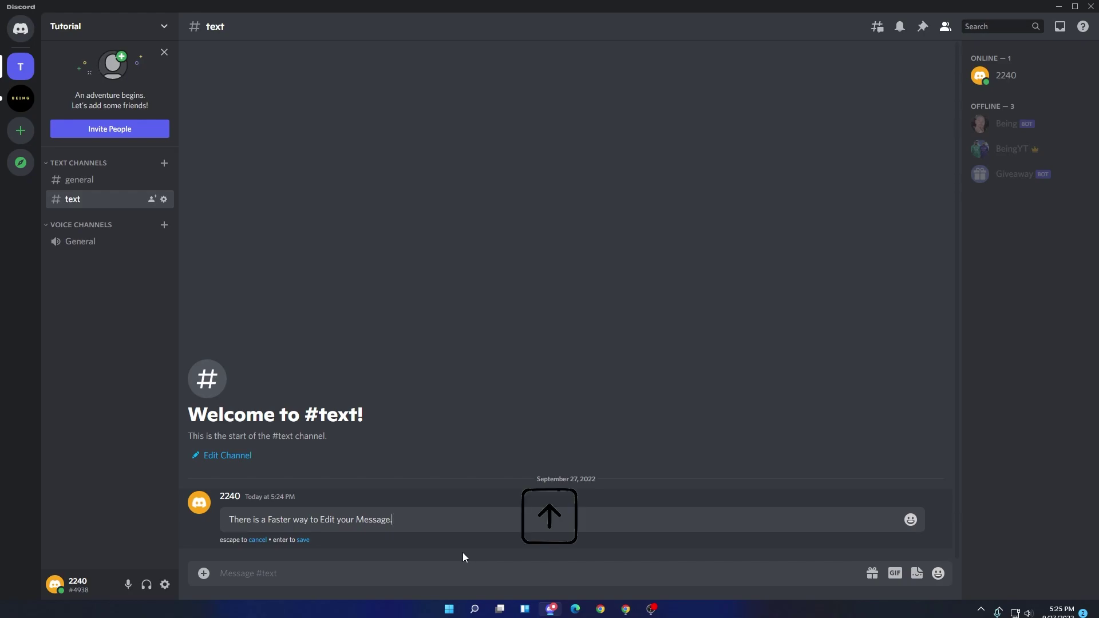
pyautogui.press('BackSpace')
pyautogui.write('And it is.')
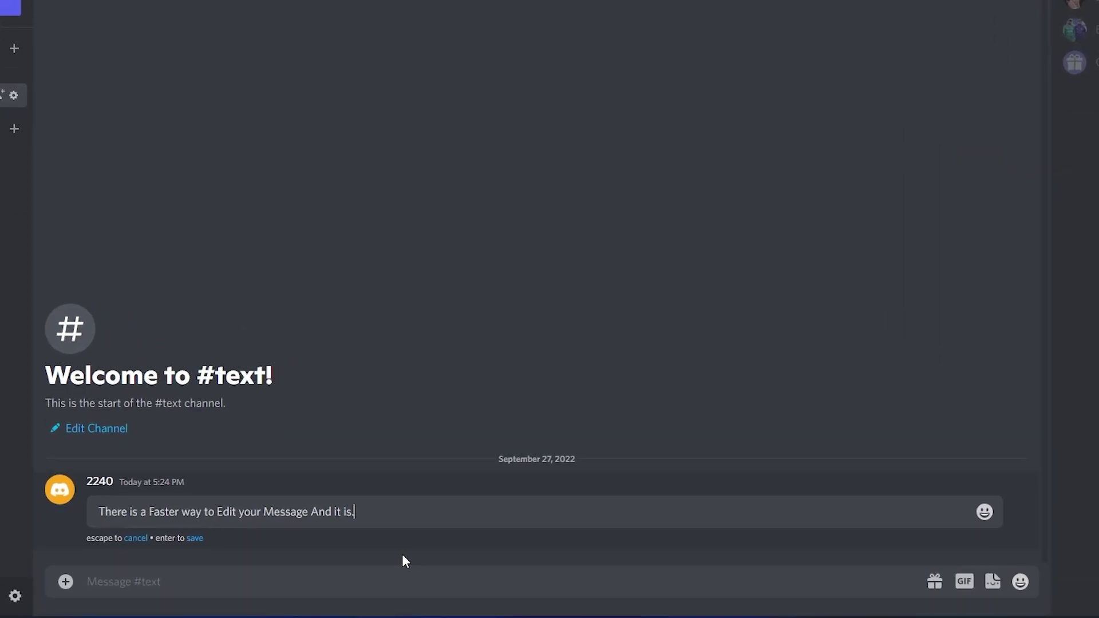
pyautogui.press('Return')
# Remove "And it is." from the end of the message and save the edit.
pyautogui.press('Up')
pyautogui.press('BackSpace')
pyautogui.press('BackSpace')
pyautogui.press('BackSpace')
pyautogui.press('BackSpace')
pyautogui.press('BackSpace')
pyautogui.press('BackSpace')
pyautogui.press('BackSpace')
pyautogui.press('BackSpace')
pyautogui.press('BackSpace')
pyautogui.press('BackSpace')
pyautogui.press('BackSpace')
pyautogui.press('Return')
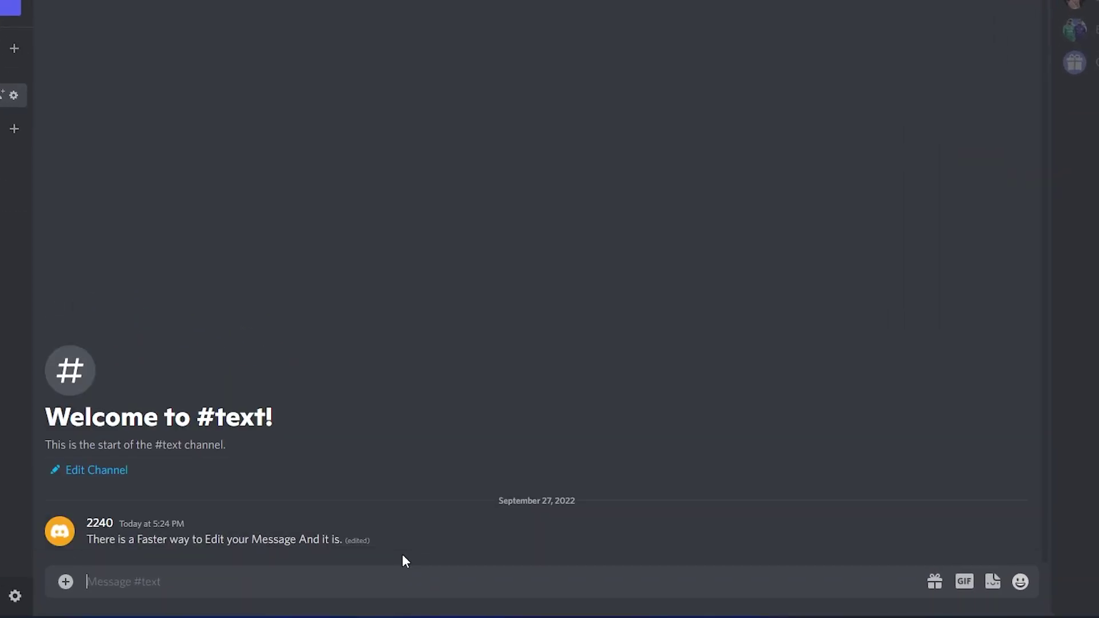
# Remove the word "Message" from the end of the message and save the edit.
pyautogui.press('Up')
pyautogui.press('BackSpace')
pyautogui.press('BackSpace')
pyautogui.press('BackSpace')
pyautogui.press('BackSpace')
pyautogui.press('BackSpace')
pyautogui.press('BackSpace')
pyautogui.press('BackSpace')
pyautogui.press('Return')
# Trim the message to "There is a Faster way to Edit you" and append "fackk up".
pyautogui.press('Up')
pyautogui.press('BackSpace')
pyautogui.press('BackSpace')
pyautogui.press('BackSpace')
pyautogui.press('BackSpace')
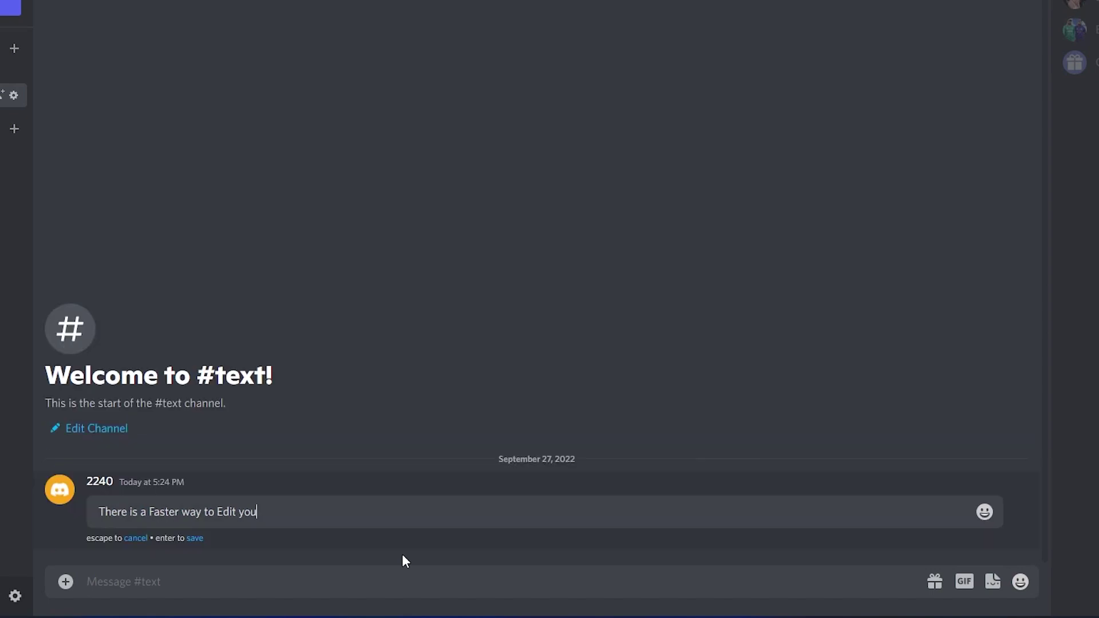
pyautogui.write('fackk up')
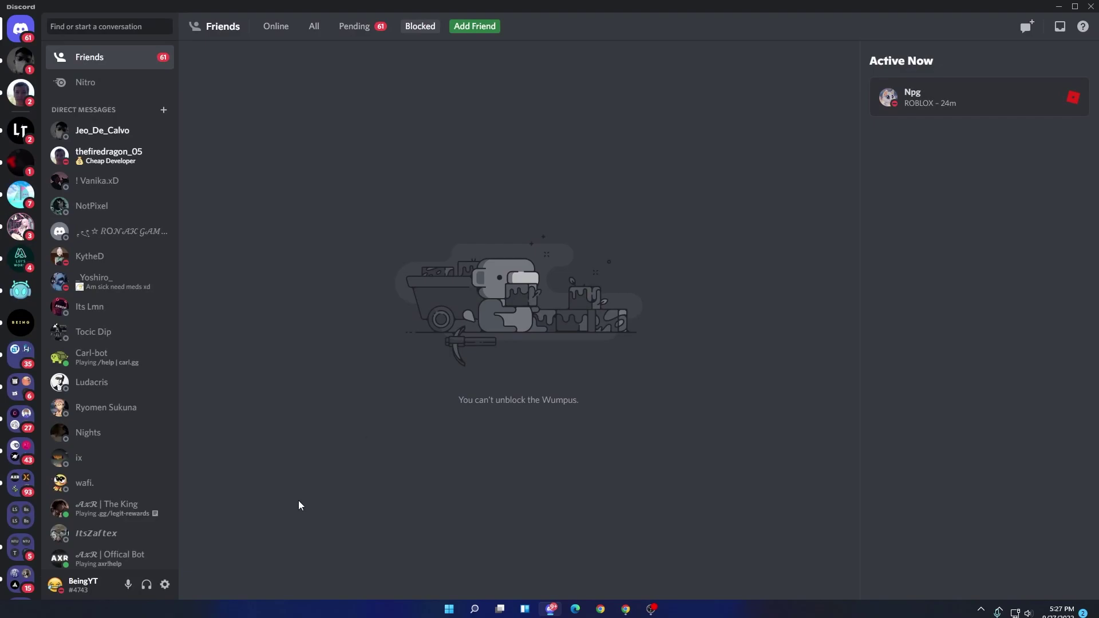
# Change the account's username to 4743 in the account settings, confirming with the current account password.
pyautogui.click(164, 584)
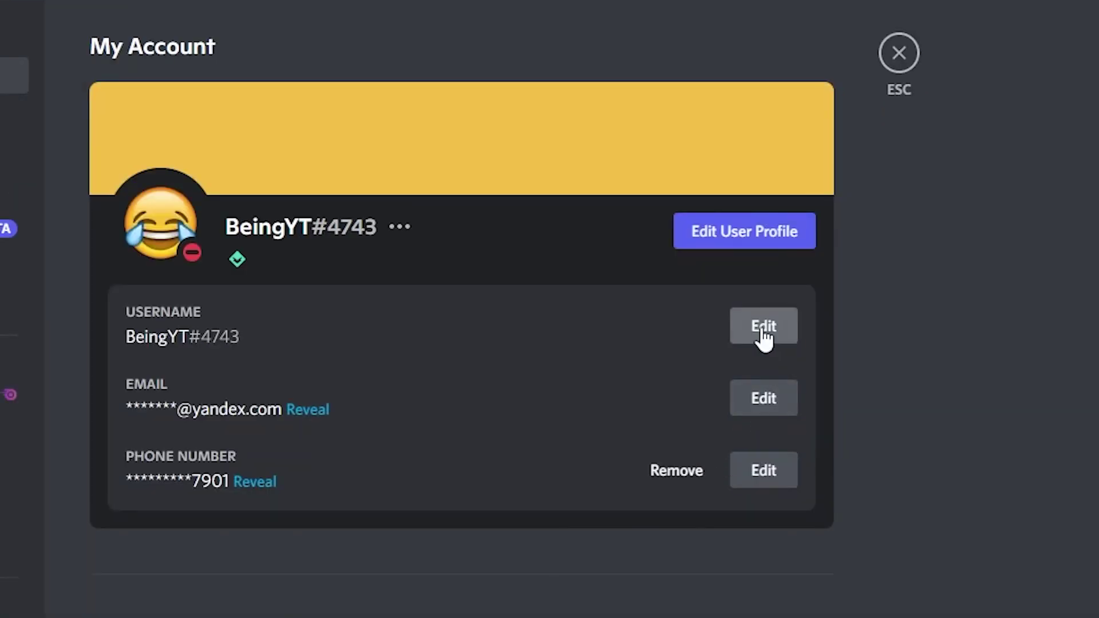
pyautogui.click(763, 327)
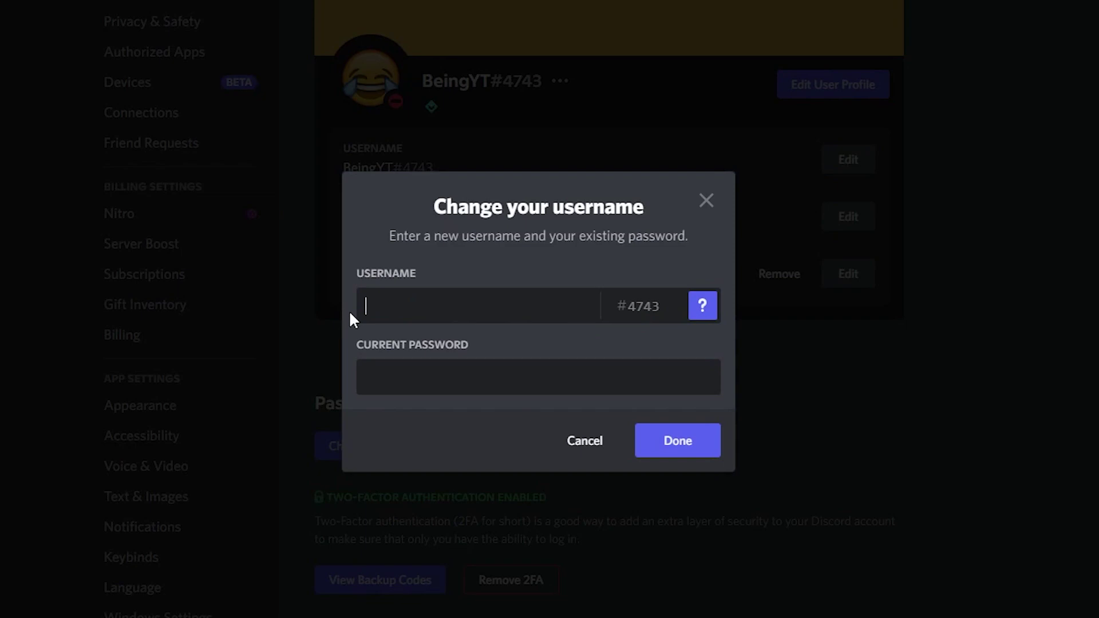
pyautogui.write('4743')
pyautogui.click(440, 369)
pyautogui.write('*****')
pyautogui.click(677, 440)
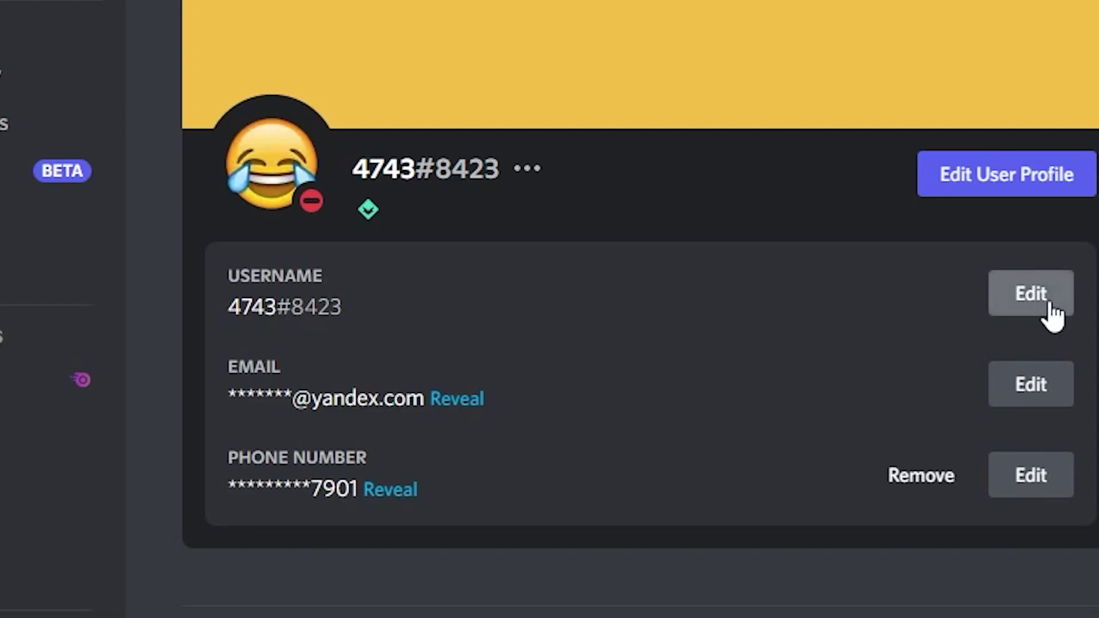
# Change the username to BeingYT, enter the current account password, and save the change.
pyautogui.click(1050, 312)
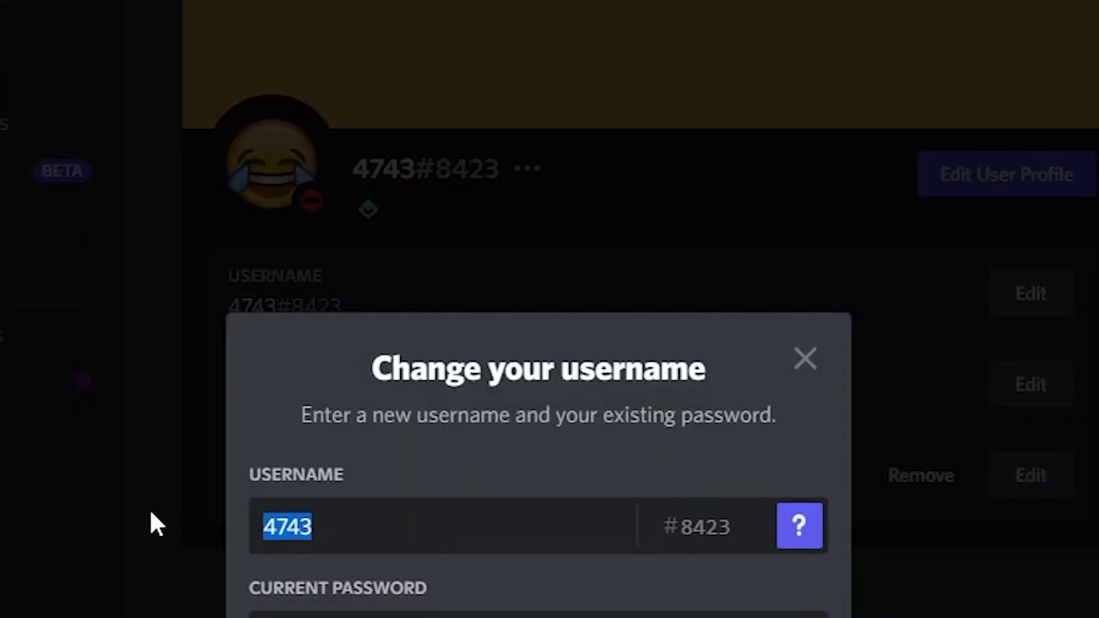
pyautogui.write('Beingyt')
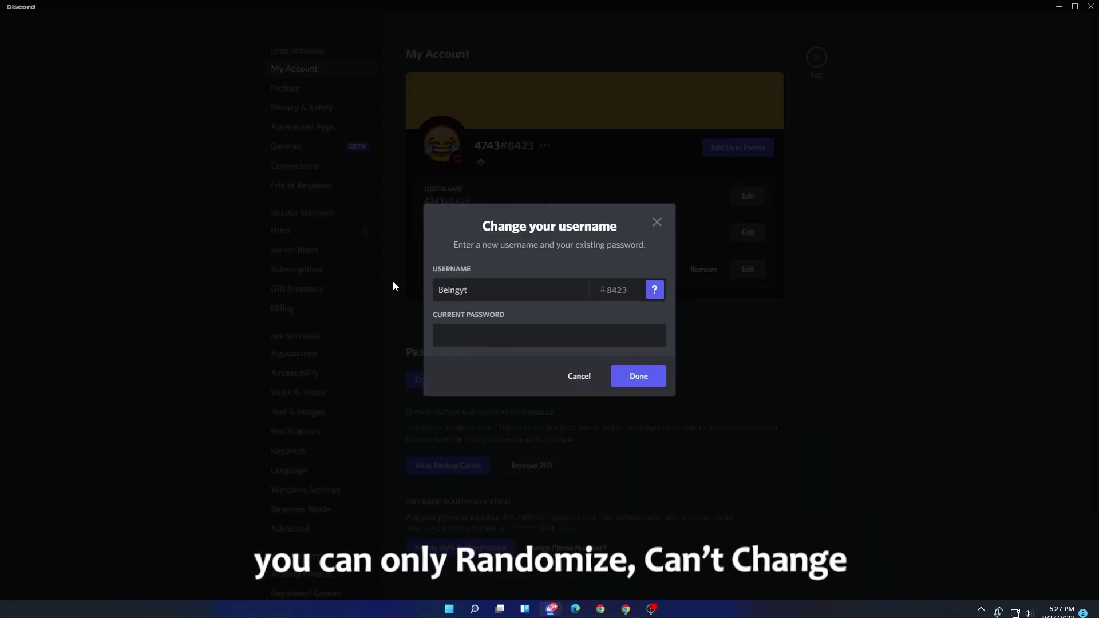
pyautogui.press('BackSpace')
pyautogui.press('BackSpace')
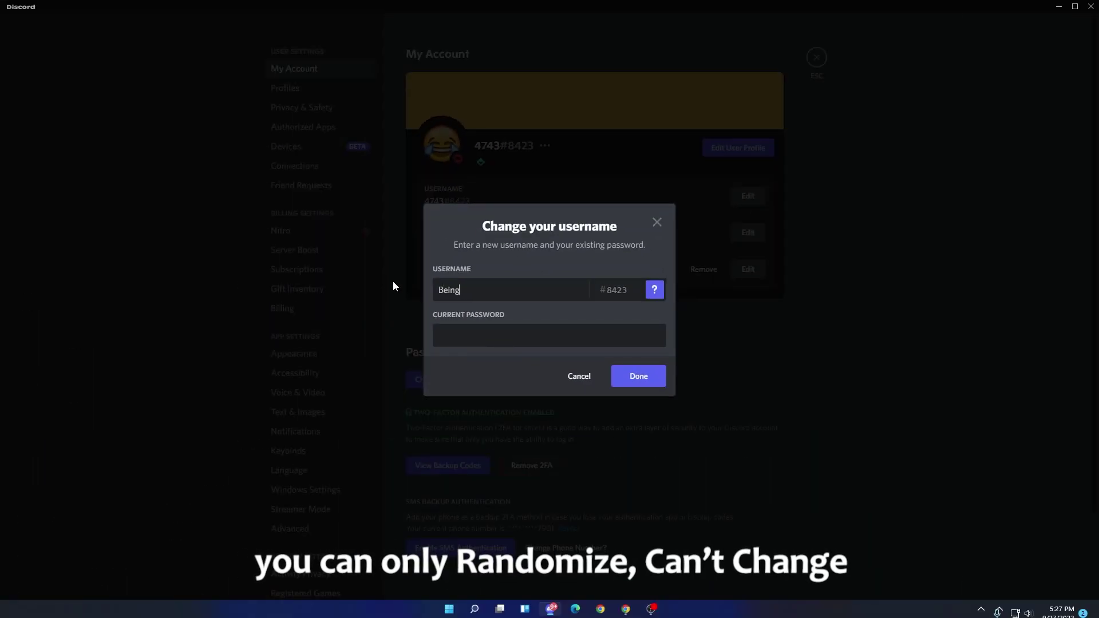
pyautogui.write('YT')
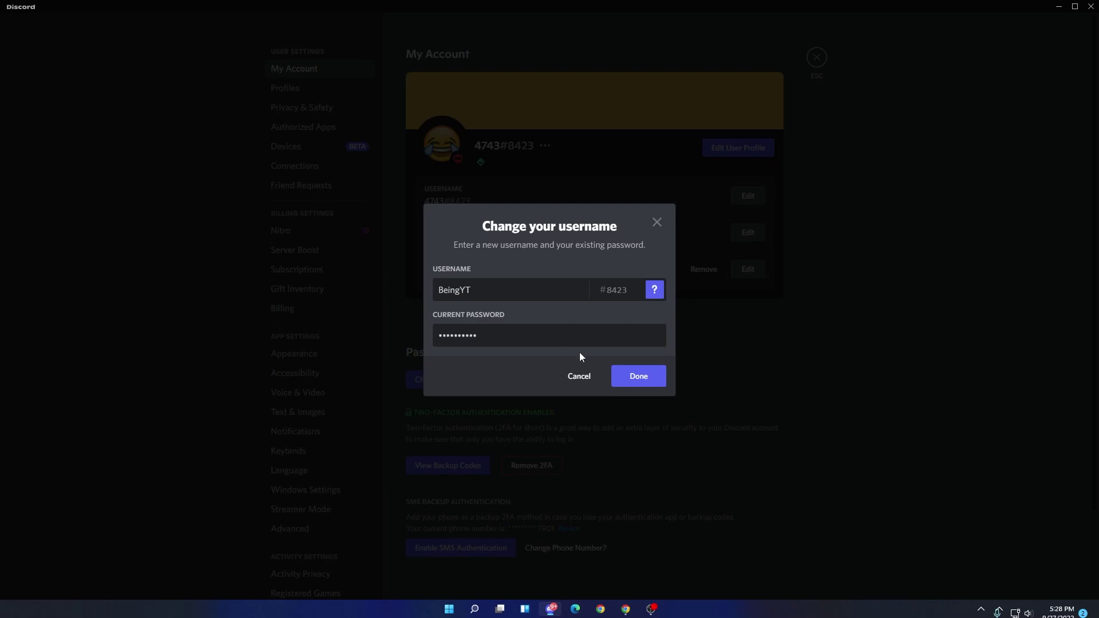
pyautogui.click(631, 372)
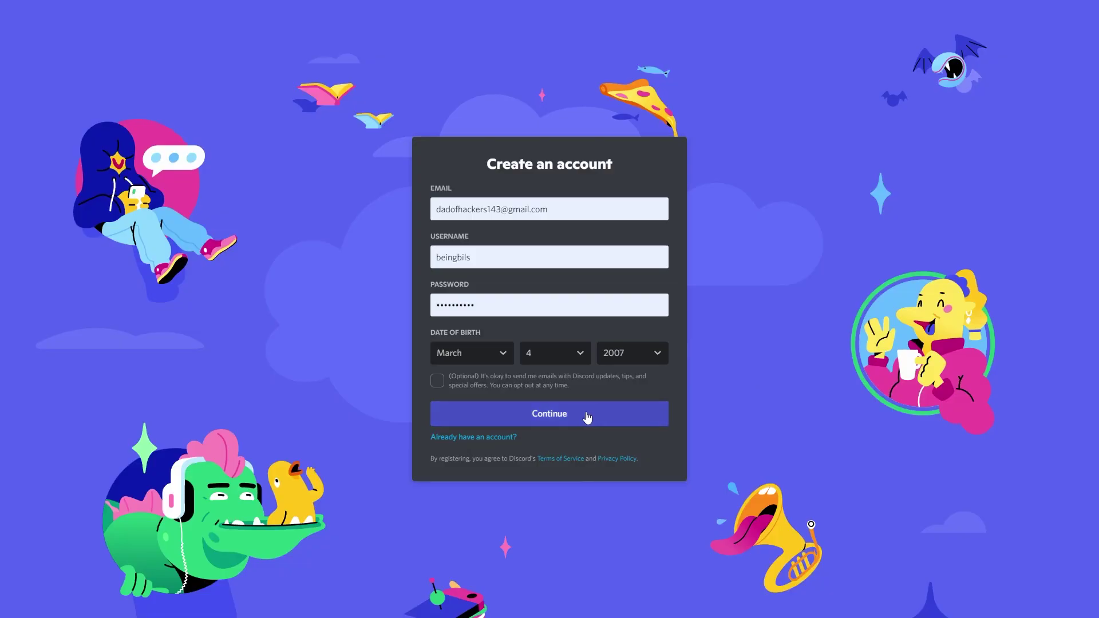
# Submit the new account registration, adding "+2" before the @ in the e-mail address and resubmitting the form.
pyautogui.click(584, 412)
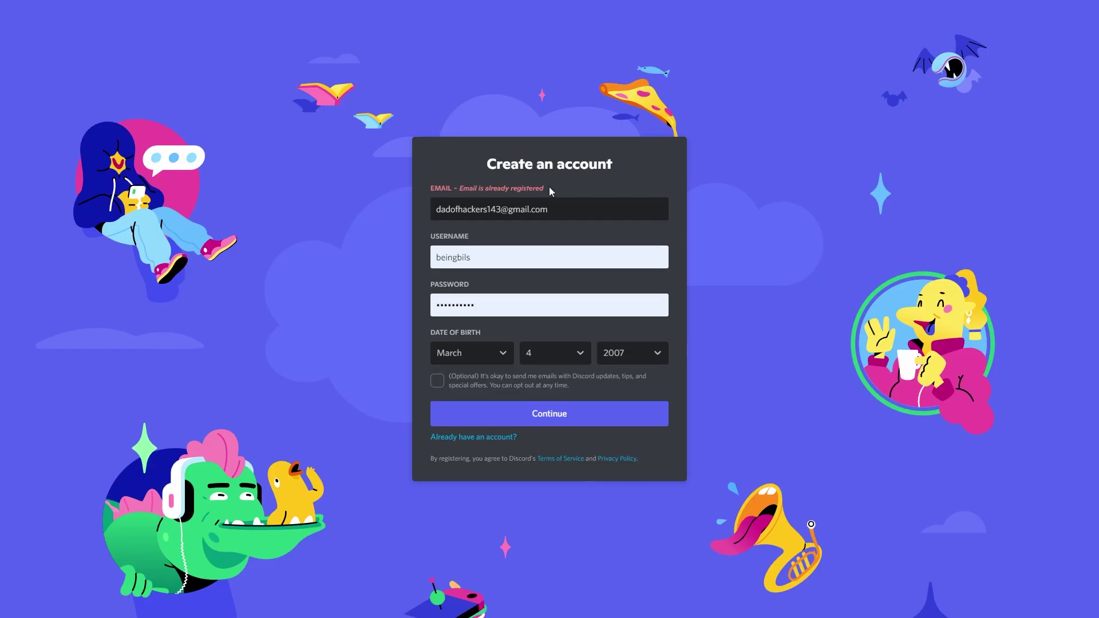
pyautogui.write('+2')
pyautogui.click(569, 417)
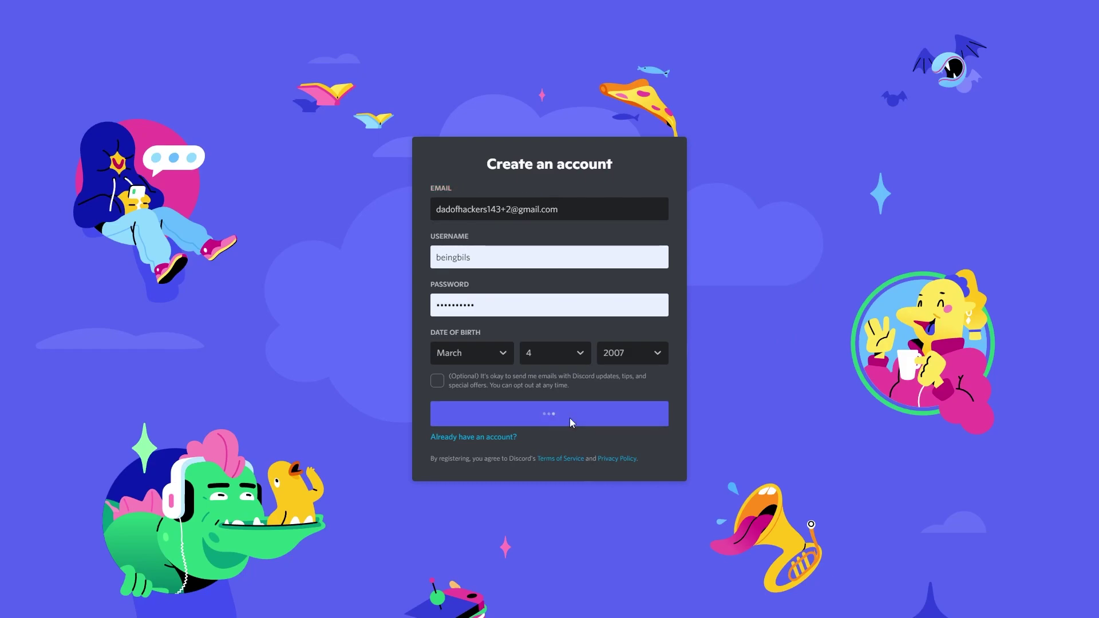